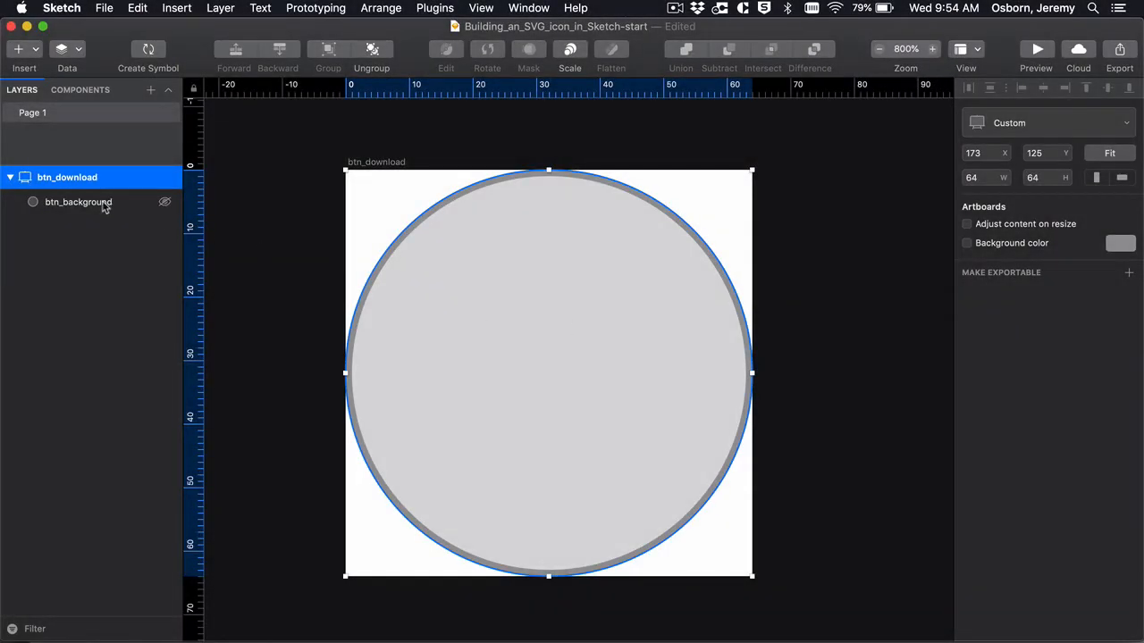
- Set the btn_download artboard's grid to a 2px block size with thick lines every 0 blocks
left_click(104, 203)
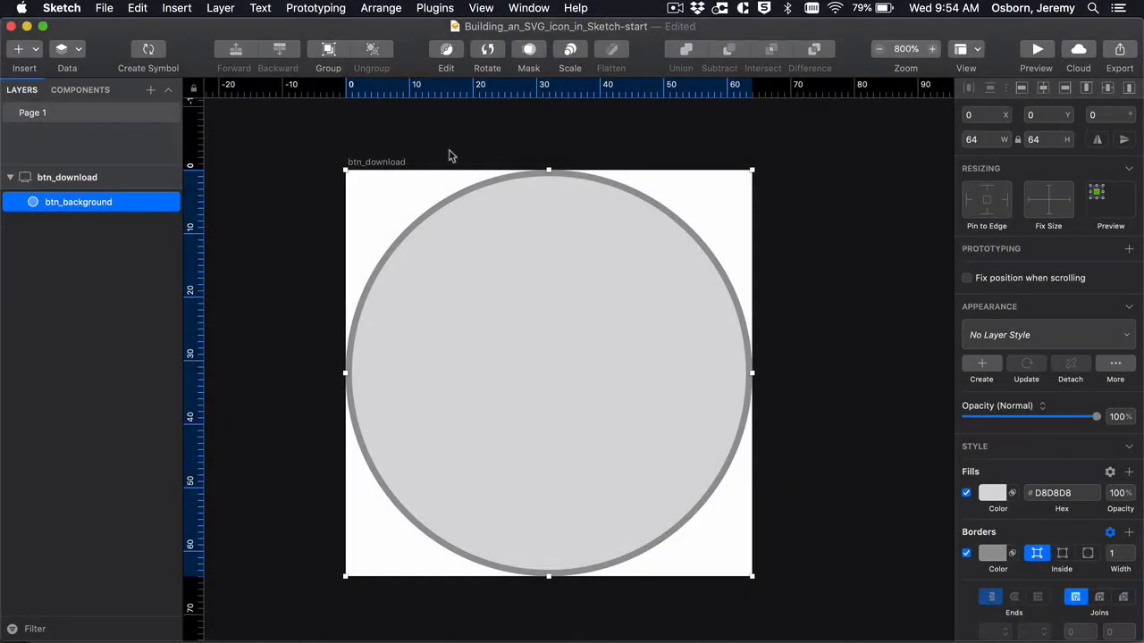
left_click(481, 8)
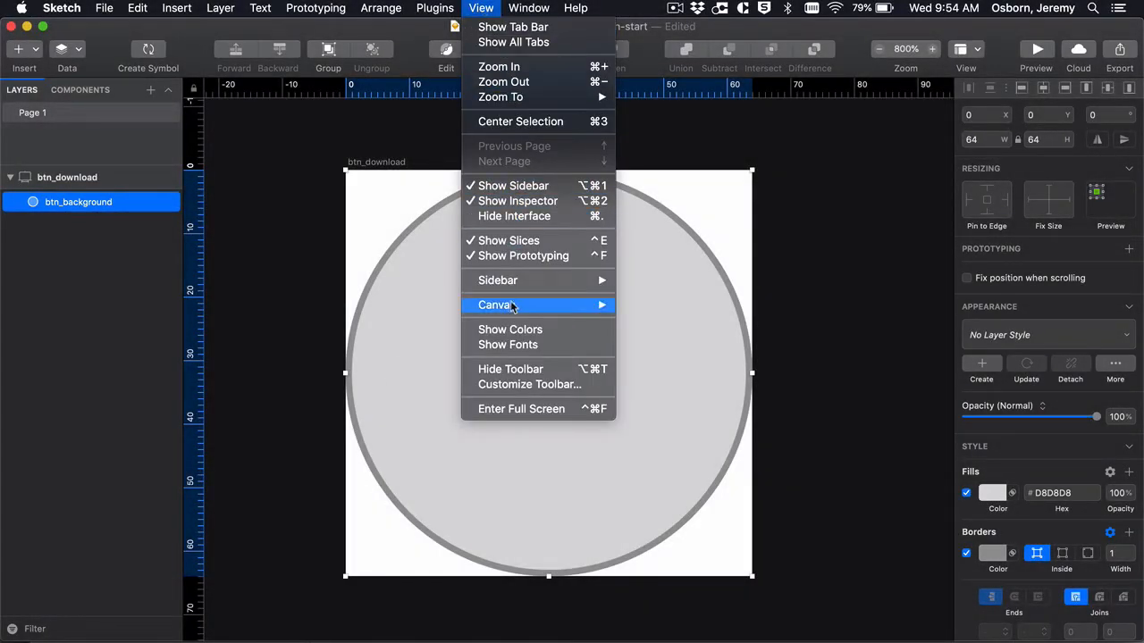
mouse_move(513, 311)
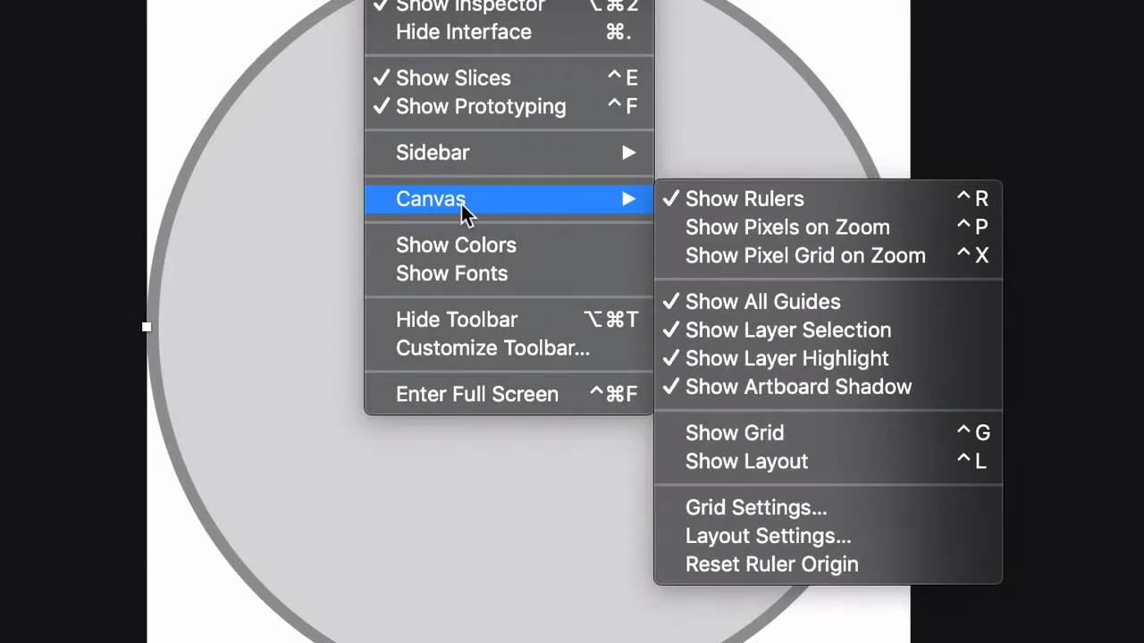
left_click(49, 237)
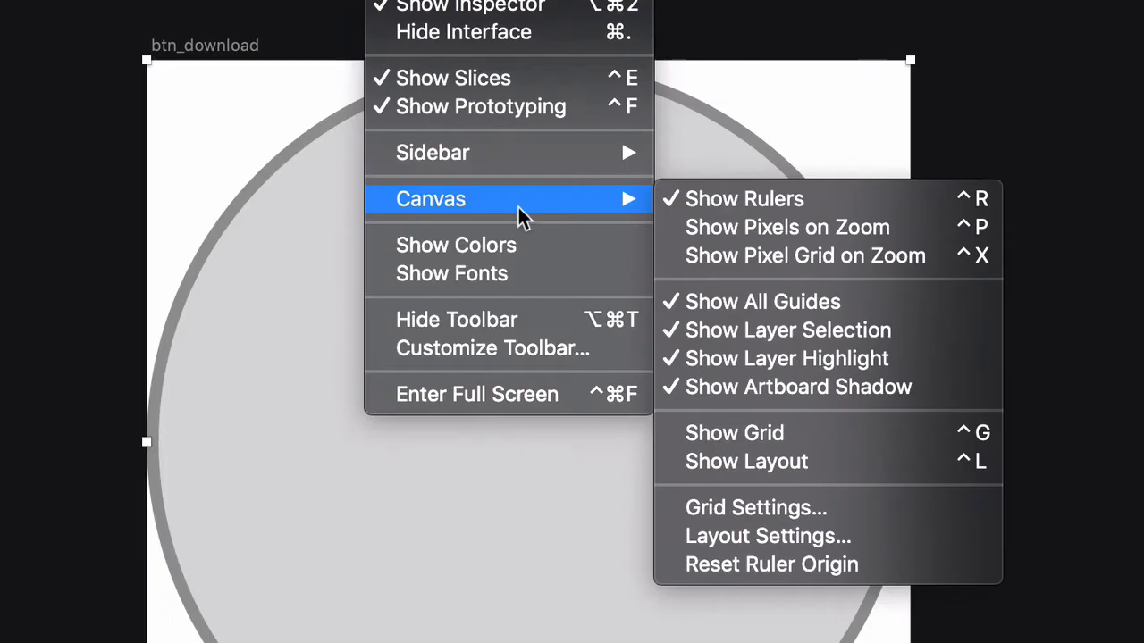
left_click(818, 516)
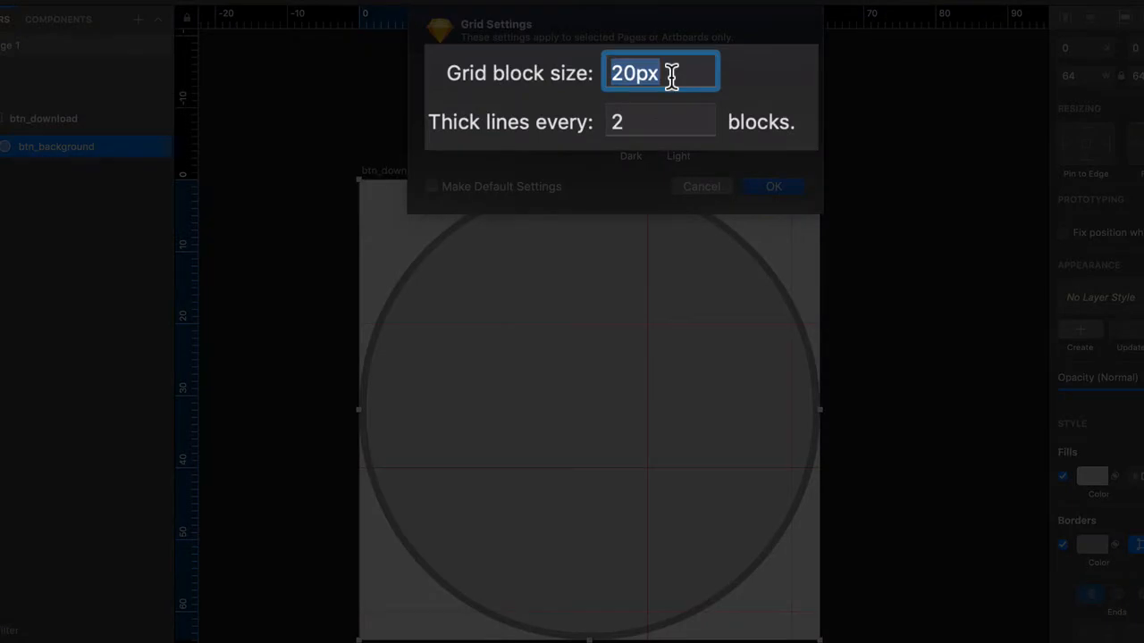
type("2px")
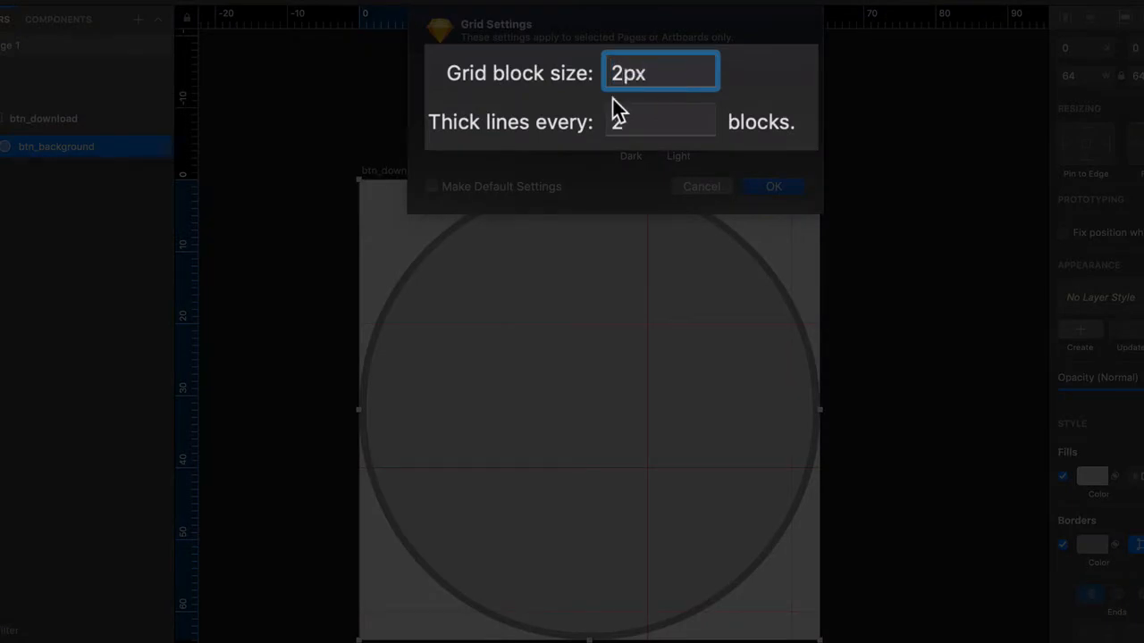
double_click(611, 111)
type("0")
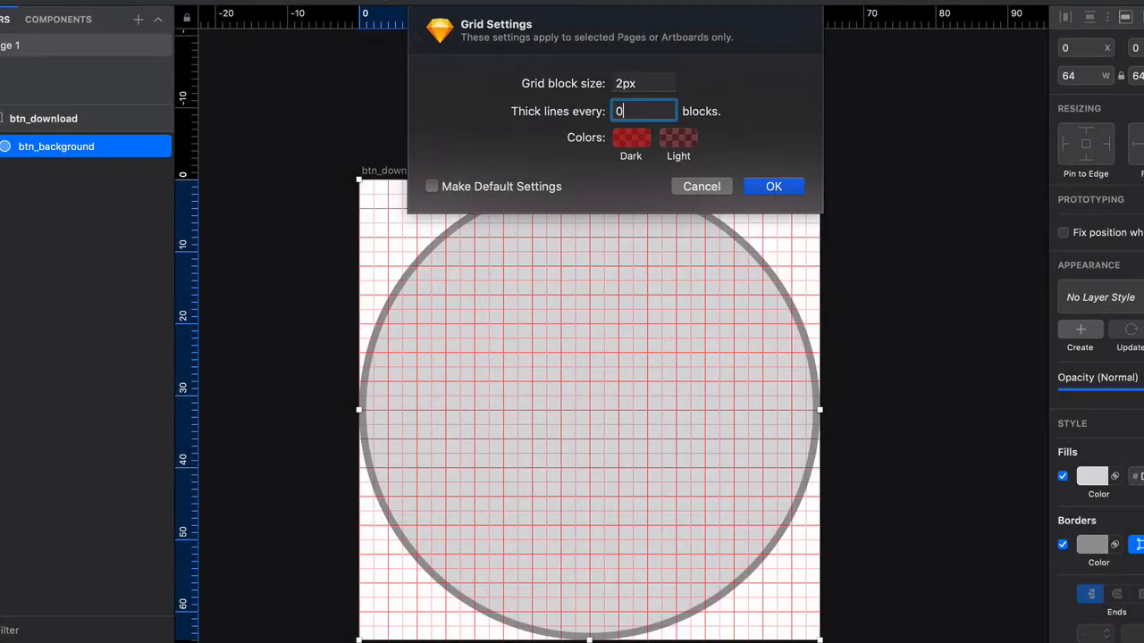
left_click(773, 186)
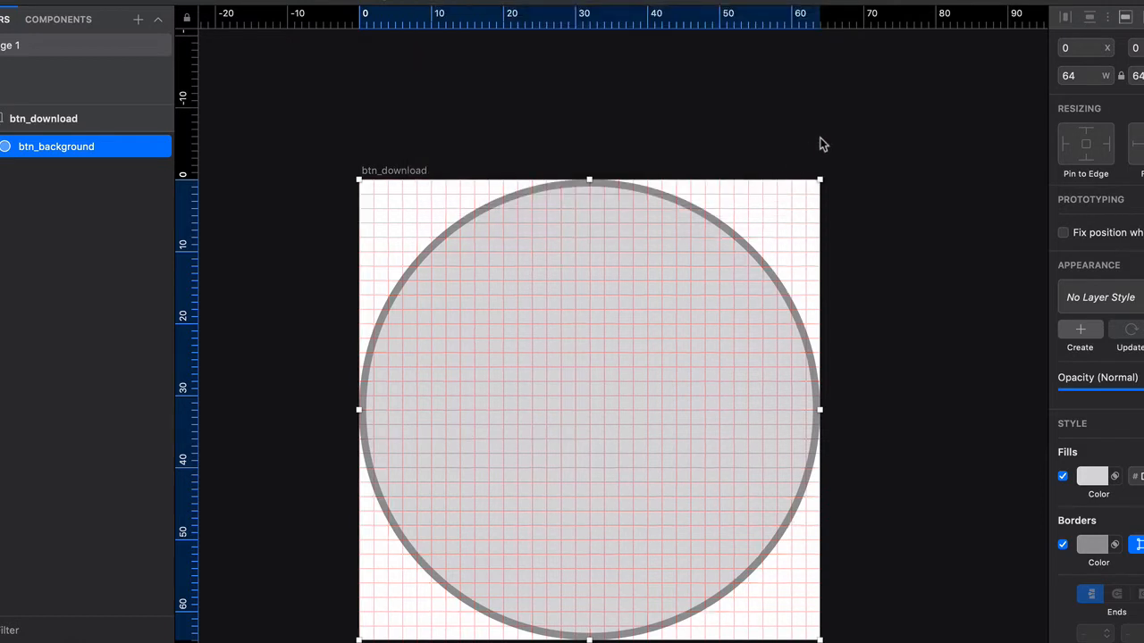
- Examine the gridded btn_download artboard at 100% zoom and return to the 800% view
scroll(822, 143, "down", 1)
scroll(822, 143, "down", 4)
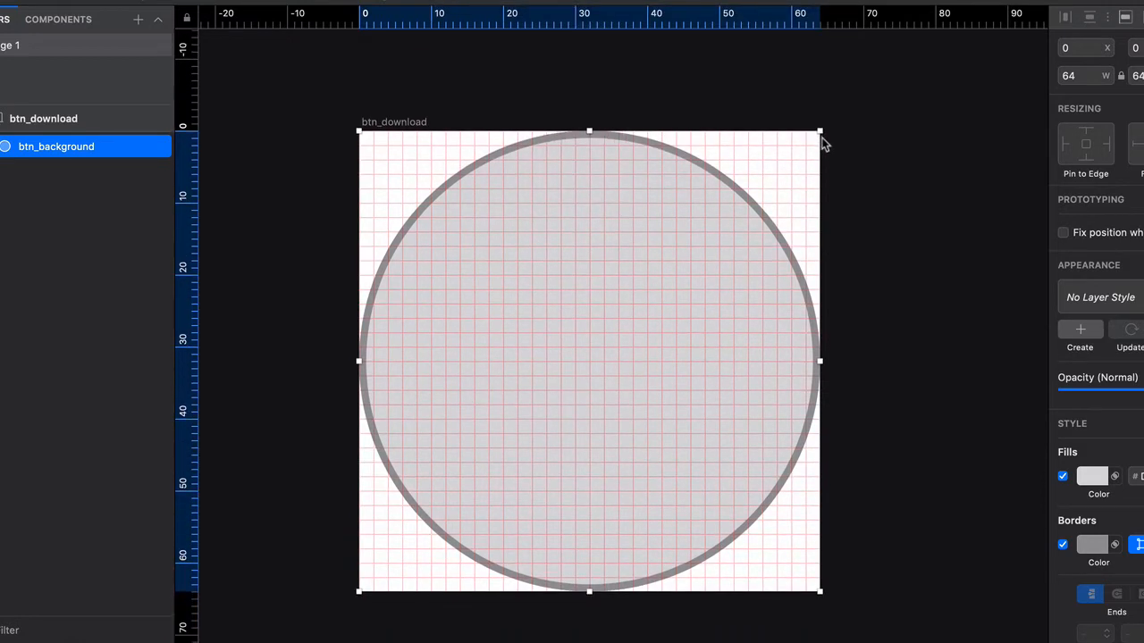
scroll(896, 155, "down", 3)
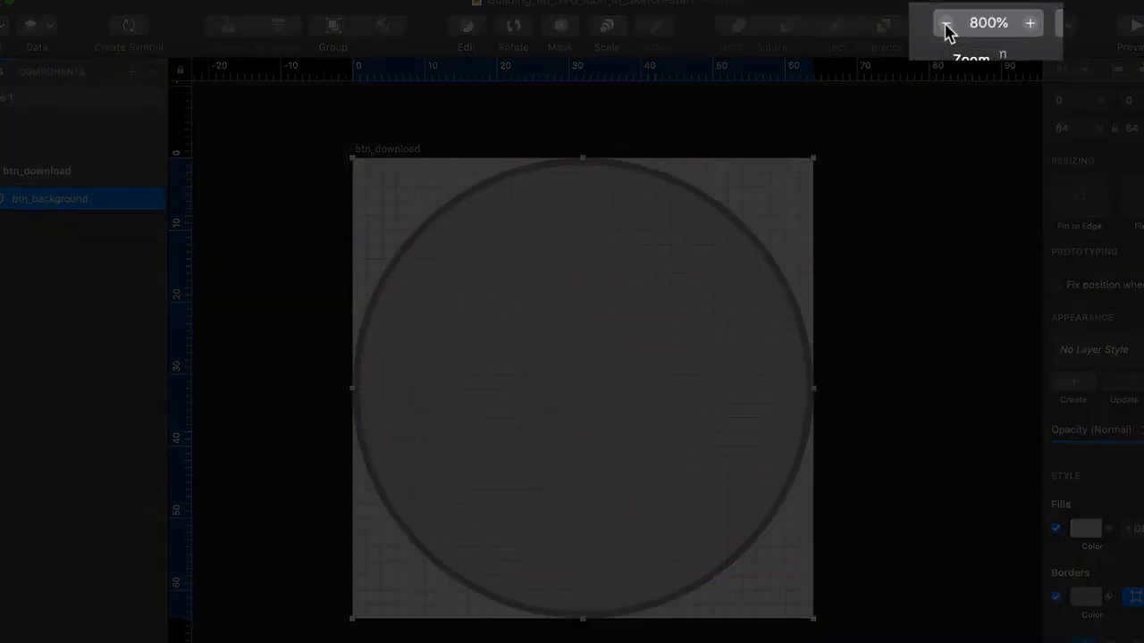
left_click(956, 27)
left_click(956, 27)
left_click(956, 27)
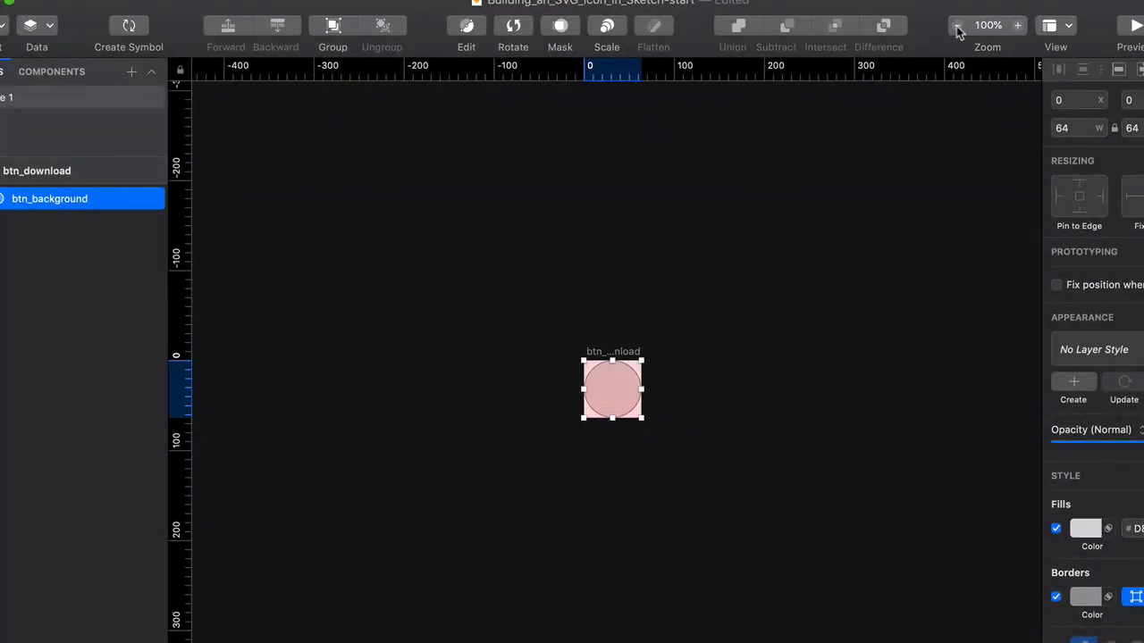
left_click(1017, 27)
left_click(1017, 27)
left_click(1017, 27)
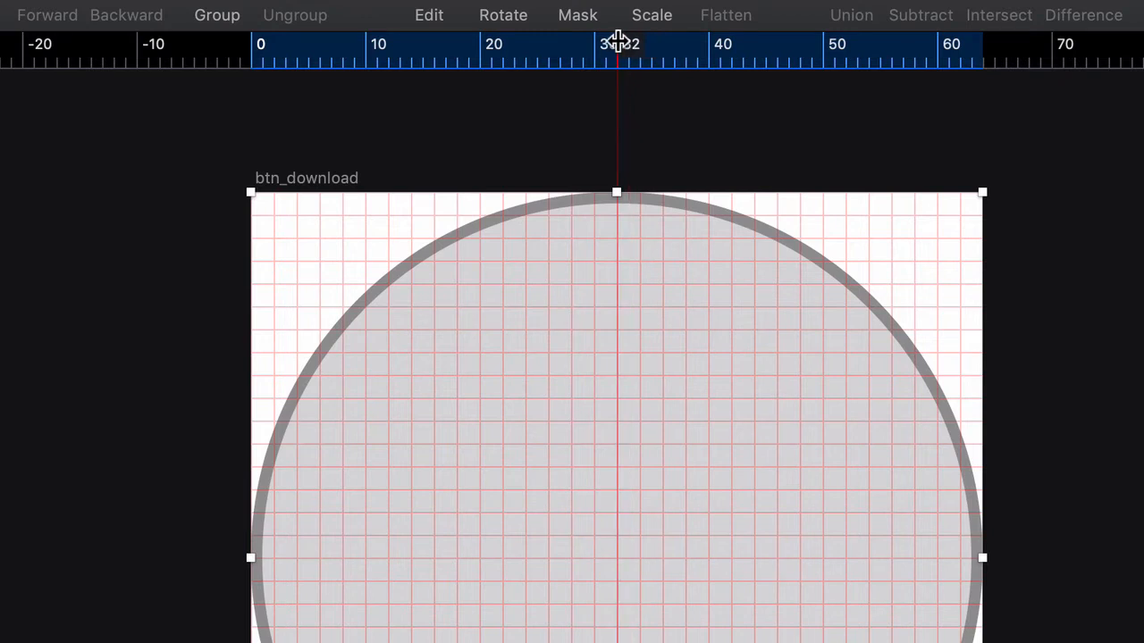
- Place three vertical and three horizontal ruler guides on the artboard, at 14, 32 and 50 in each direction
left_click(617, 40)
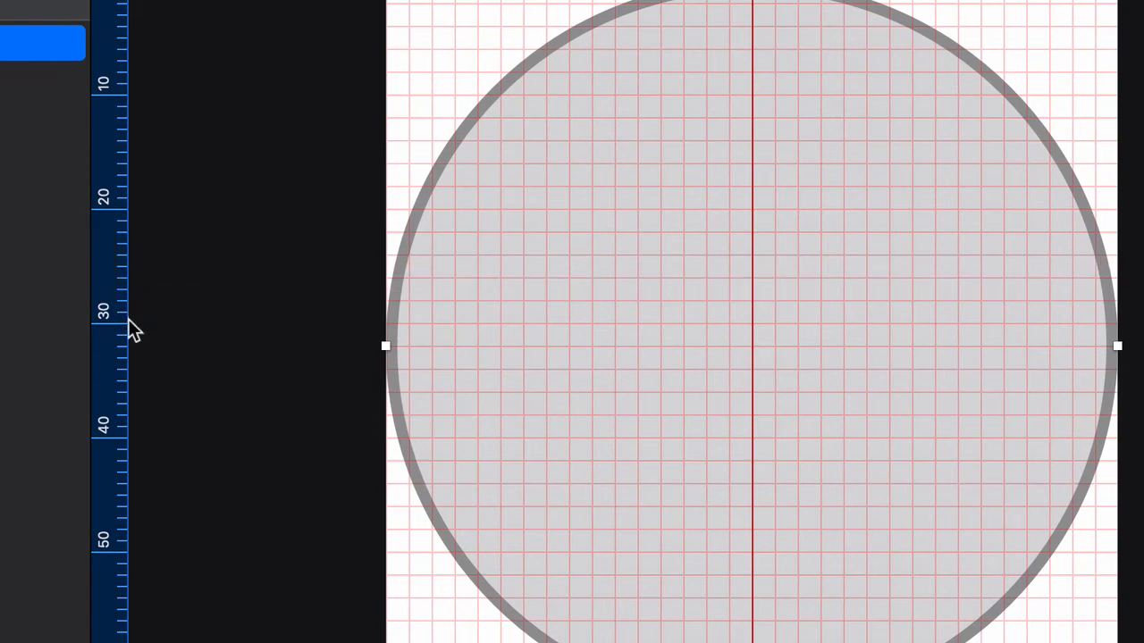
left_click_drag(128, 320, 126, 343)
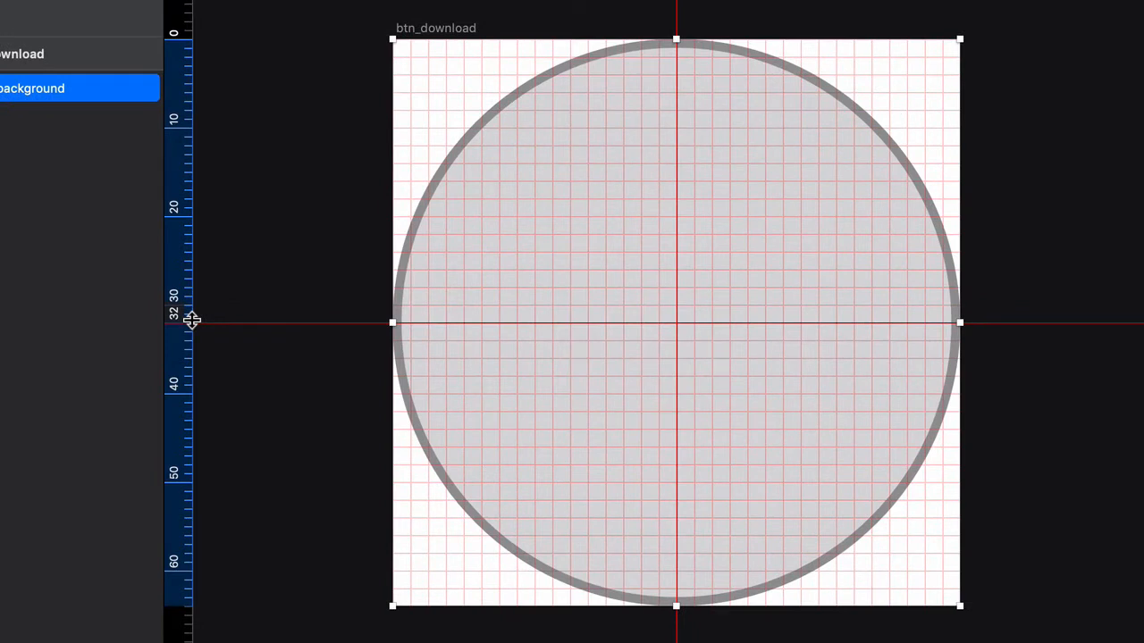
left_click_drag(192, 320, 189, 161)
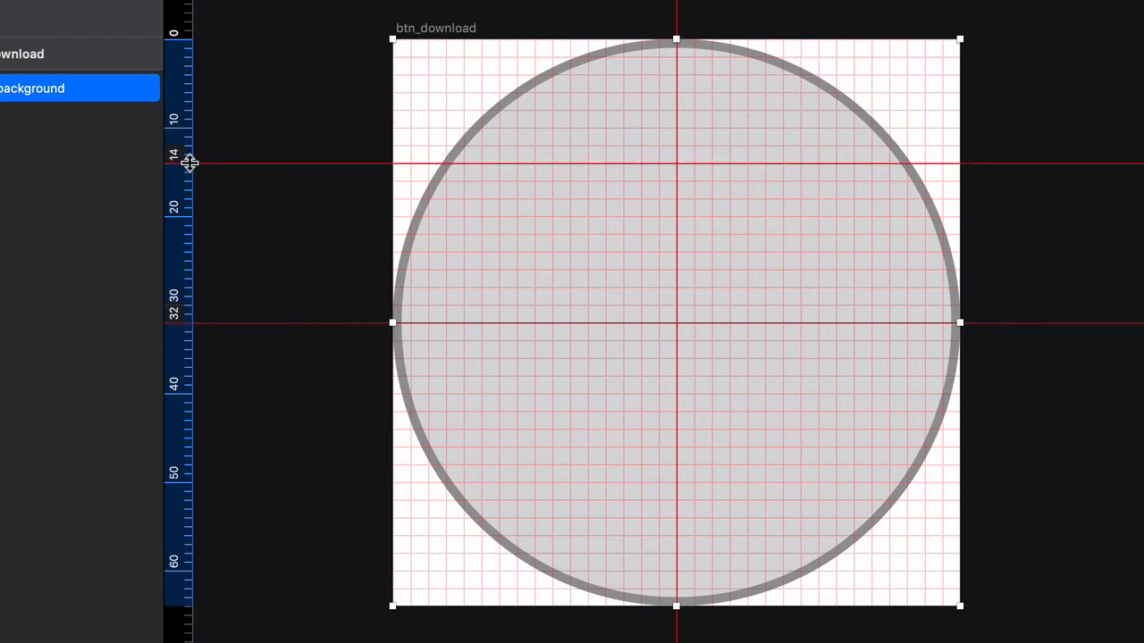
left_click_drag(183, 366, 189, 480)
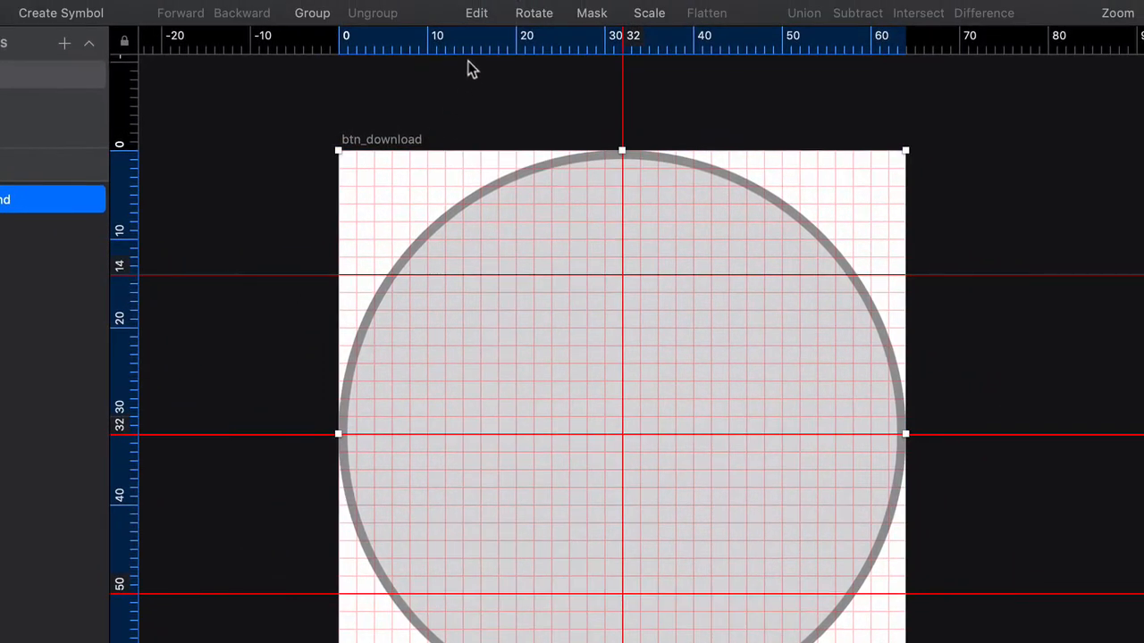
left_click_drag(476, 45, 463, 51)
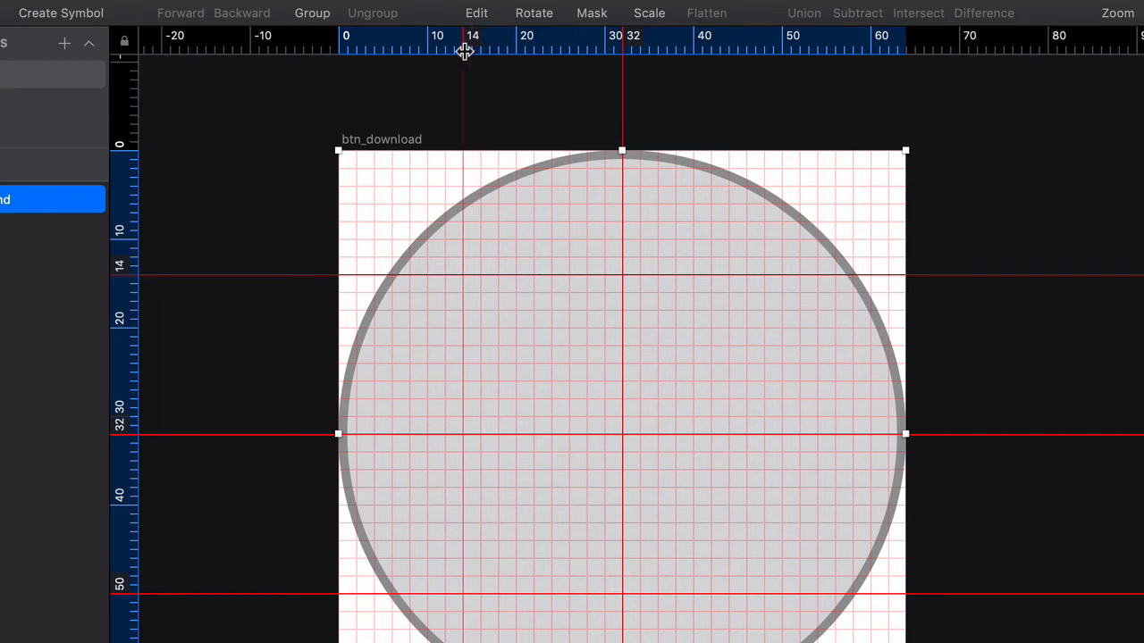
left_click_drag(464, 51, 464, 51)
left_click_drag(665, 49, 783, 54)
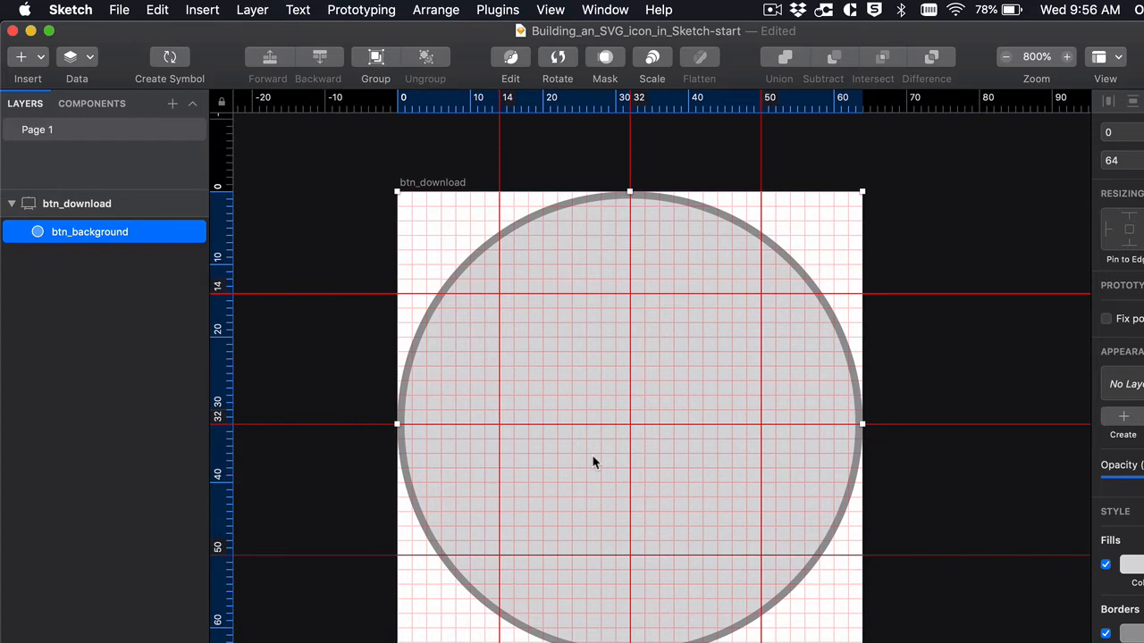
- Draw a downward arrow along the vertical centre guide from the 14 to the 50 horizontal guide and convert it to outlines
left_click(217, 11)
mouse_move(232, 59)
left_click(509, 132)
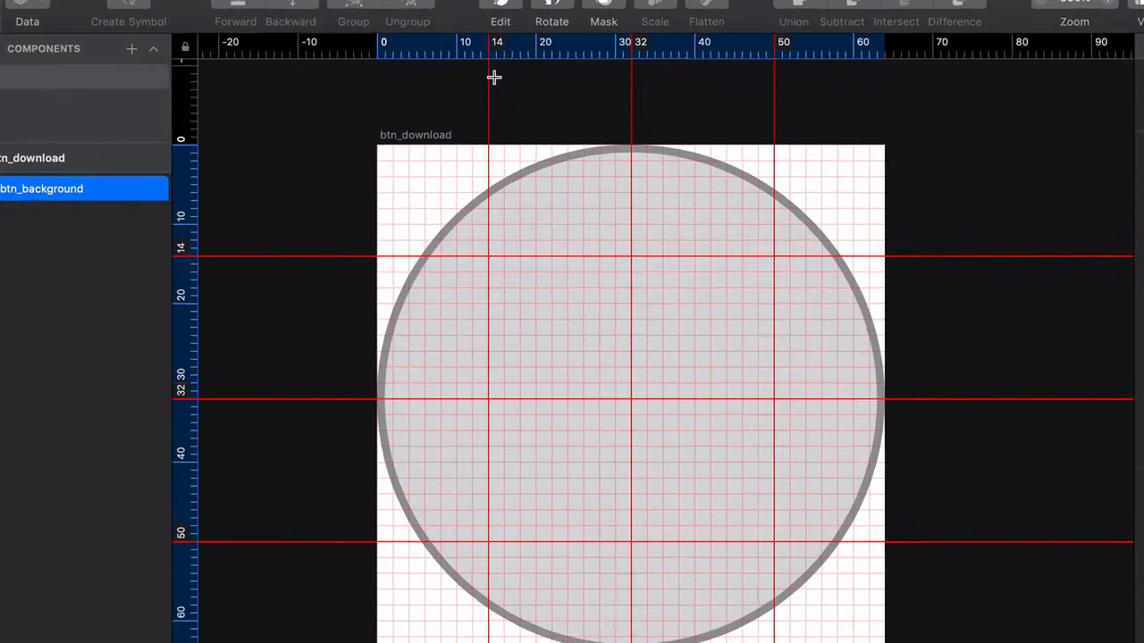
left_click_drag(636, 153, 635, 506)
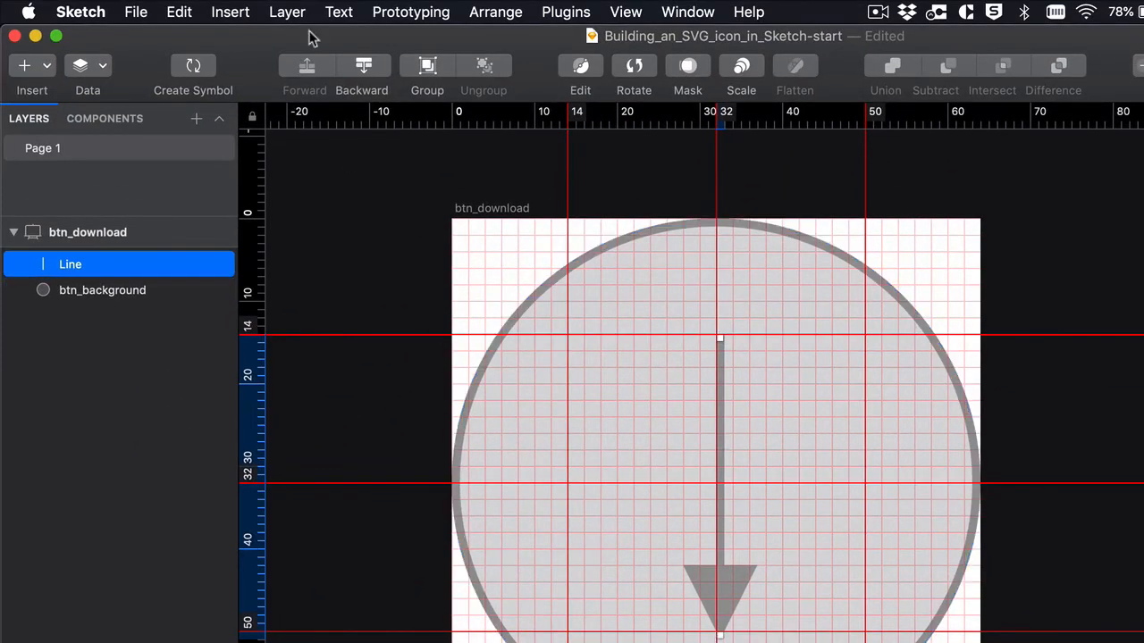
left_click(287, 12)
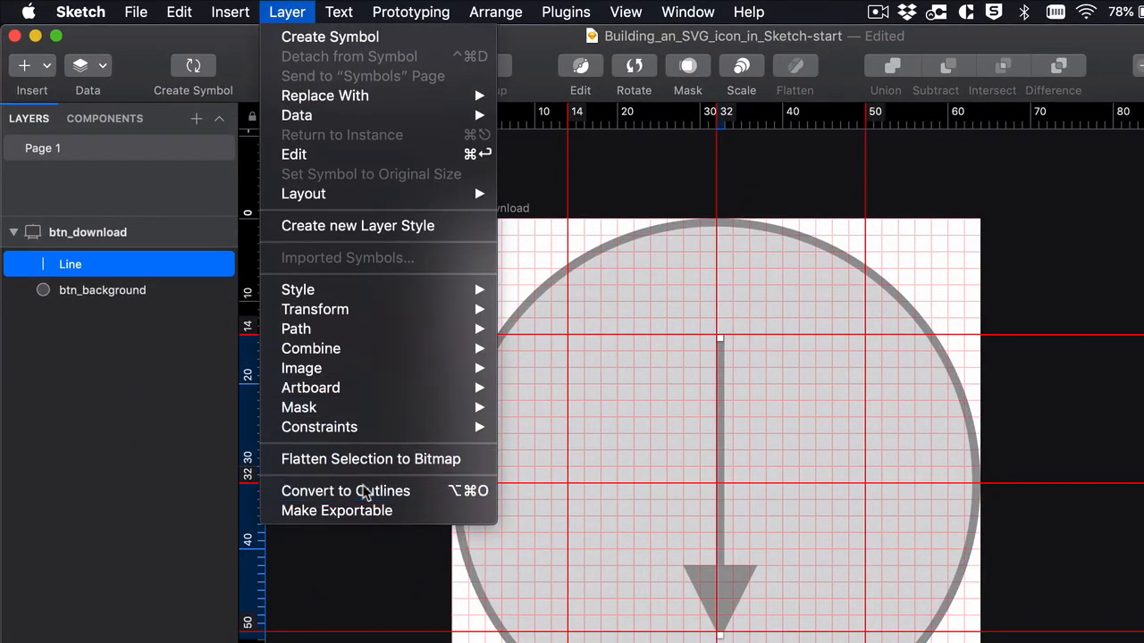
left_click(363, 491)
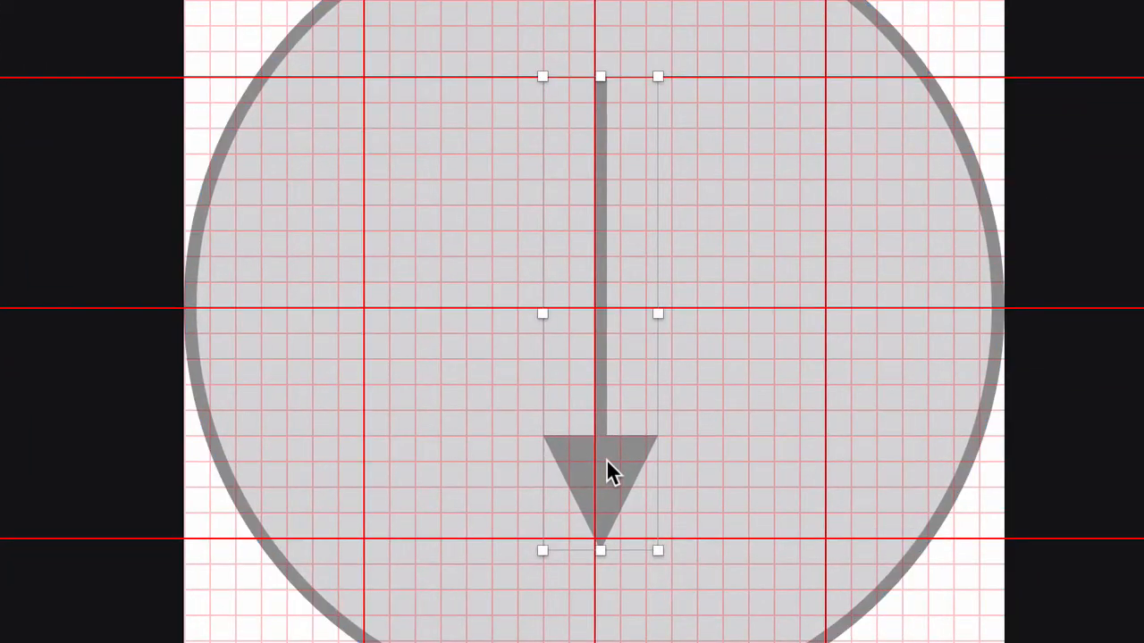
- Start editing the outlined arrow's points with rounding set to full pixel edges
double_click(606, 458)
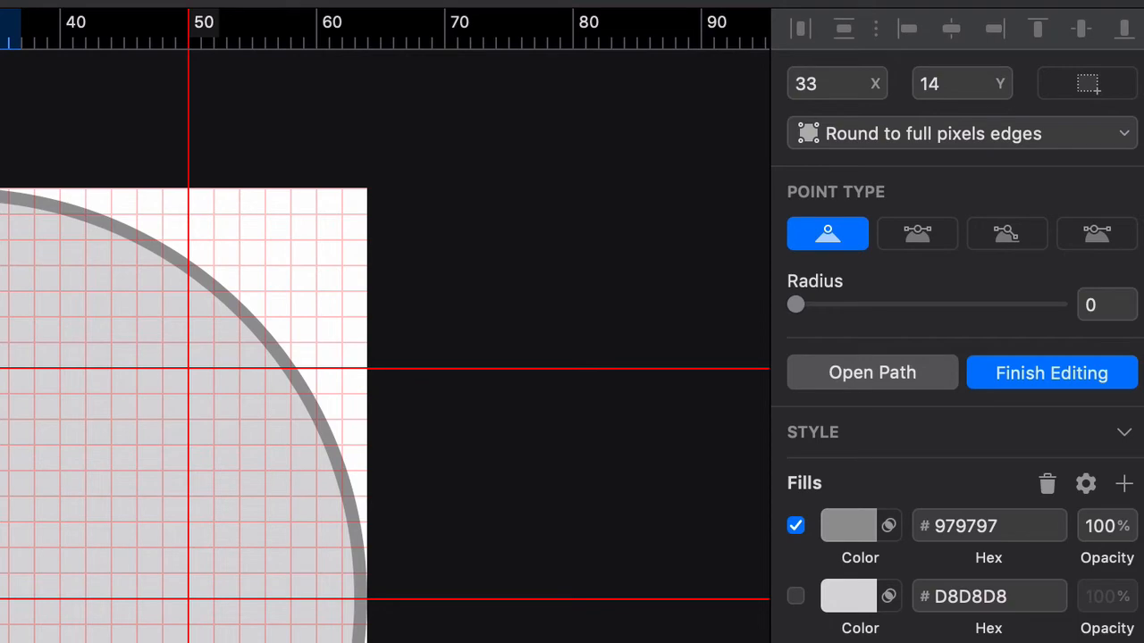
left_click(1072, 132)
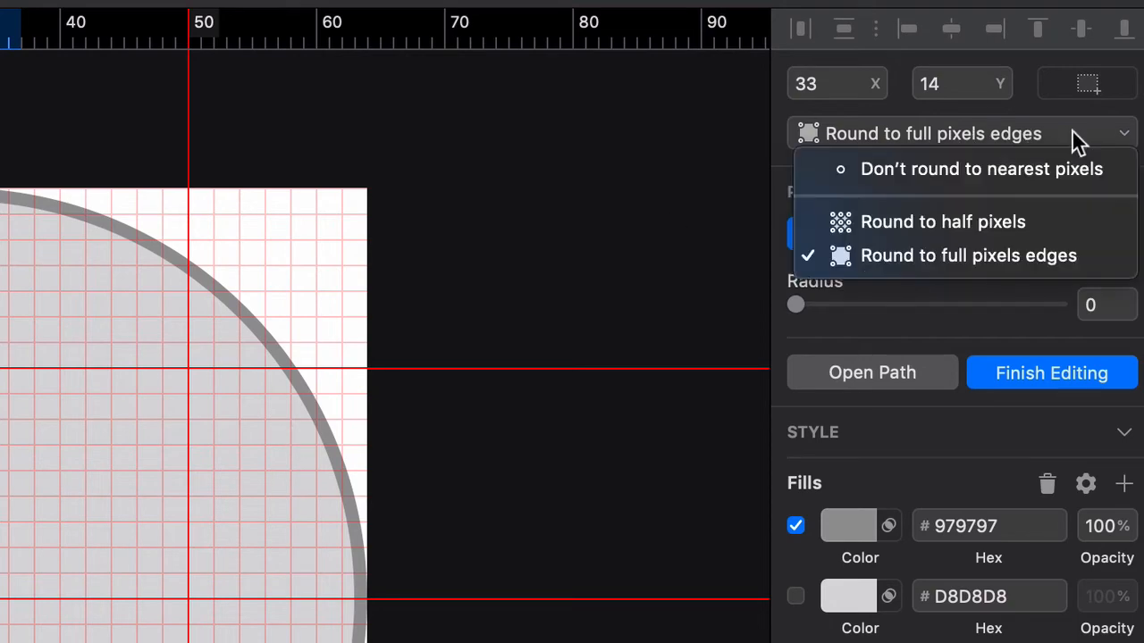
left_click(1057, 265)
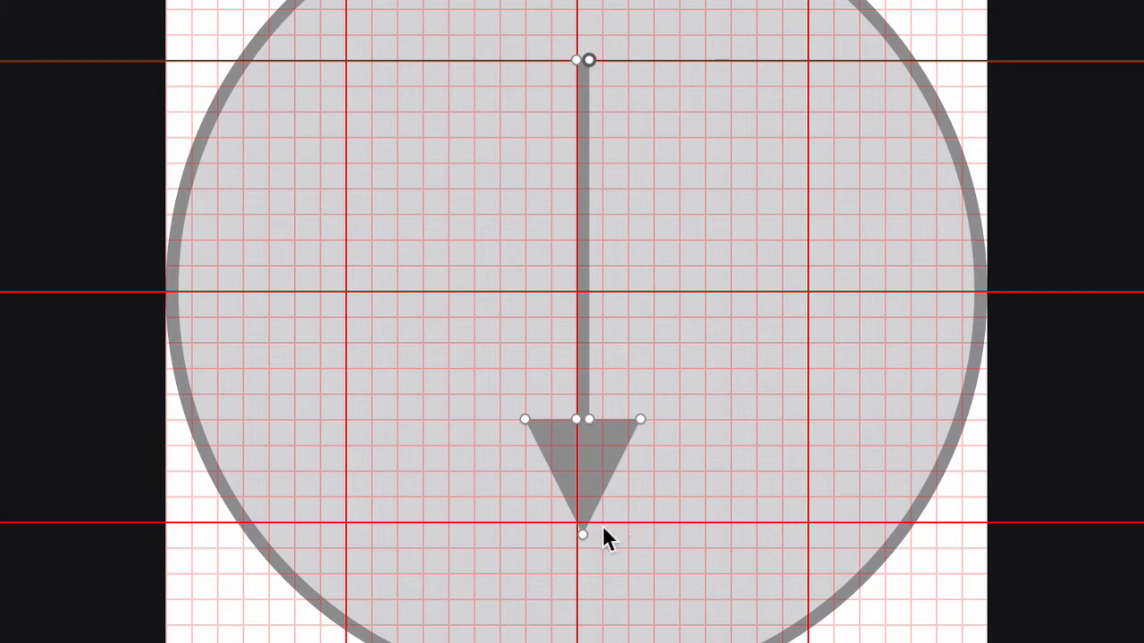
- Move the arrow's tip to the guide intersection at 32, 50 and its outer head corners to 14, 32 and 50, 32
mouse_move(582, 533)
left_mouse_down()
mouse_move(572, 525)
mouse_move(589, 523)
mouse_move(563, 524)
mouse_move(575, 523)
left_mouse_up()
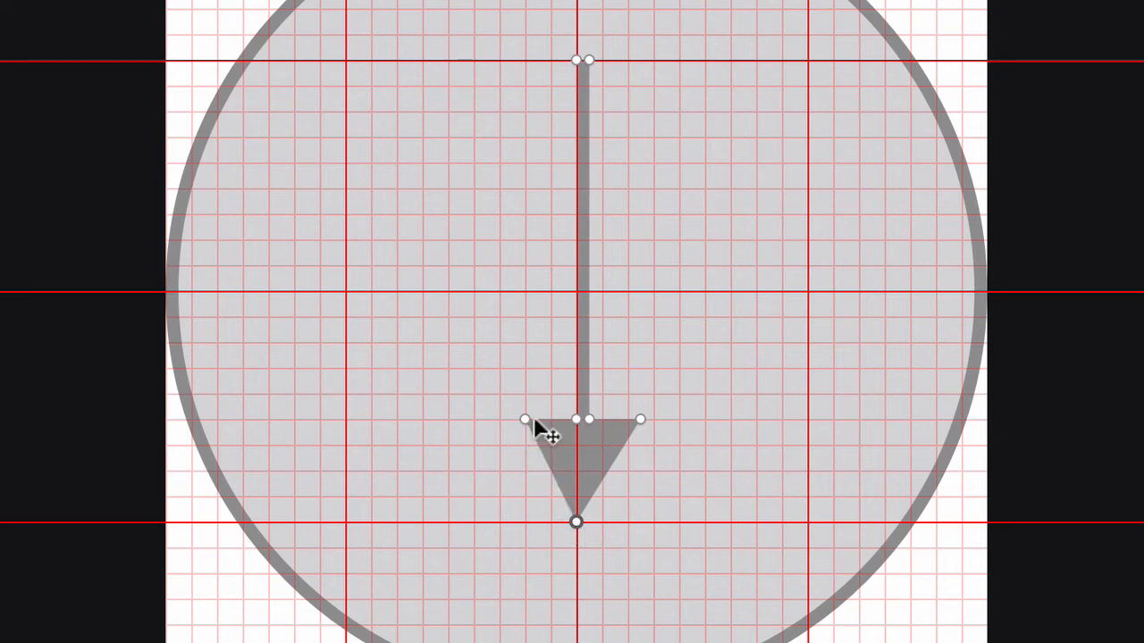
left_click_drag(526, 419, 348, 295)
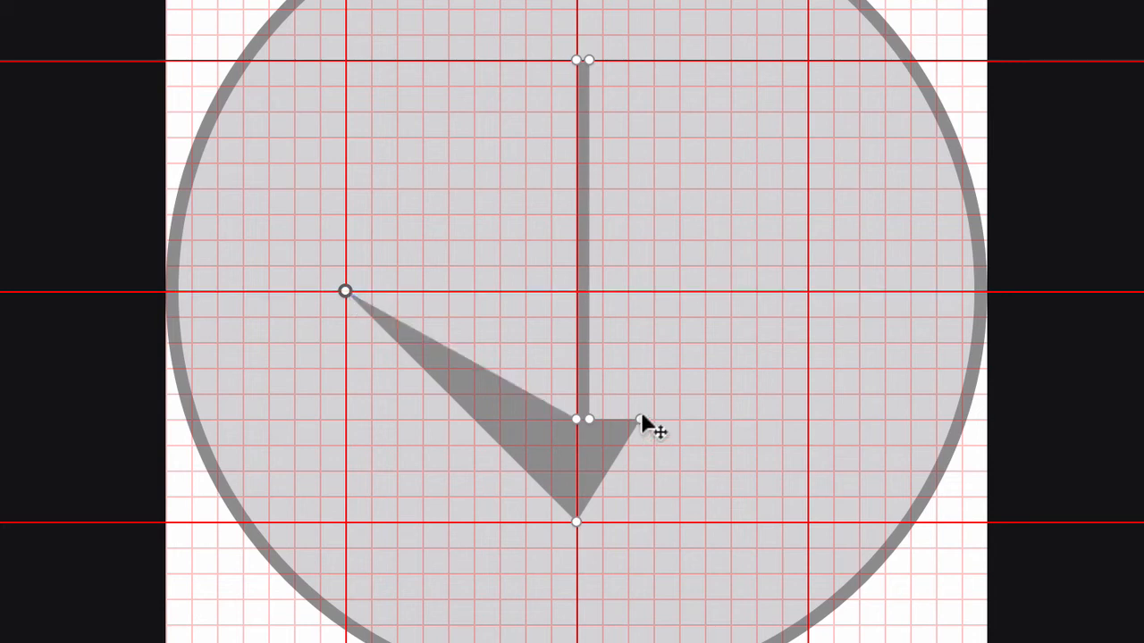
left_click_drag(641, 419, 806, 292)
- Move the two inner arrowhead points onto the horizontal centre guide, three grid blocks either side of the vertical centre guide
left_click_drag(577, 419, 549, 292)
left_click_drag(589, 419, 590, 291)
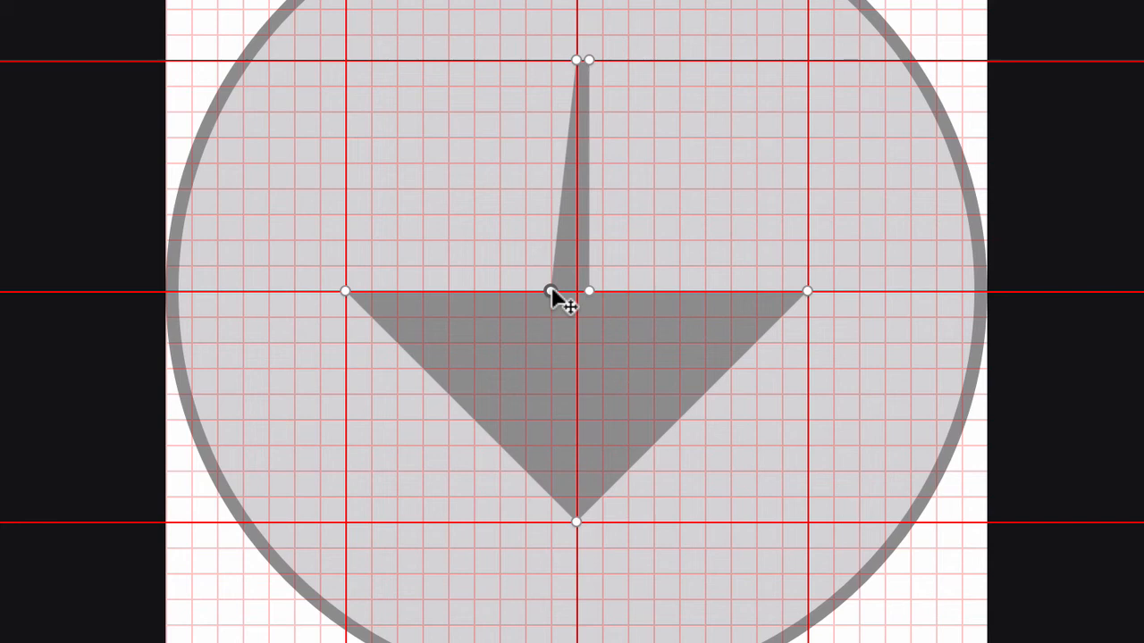
left_click_drag(551, 288, 500, 290)
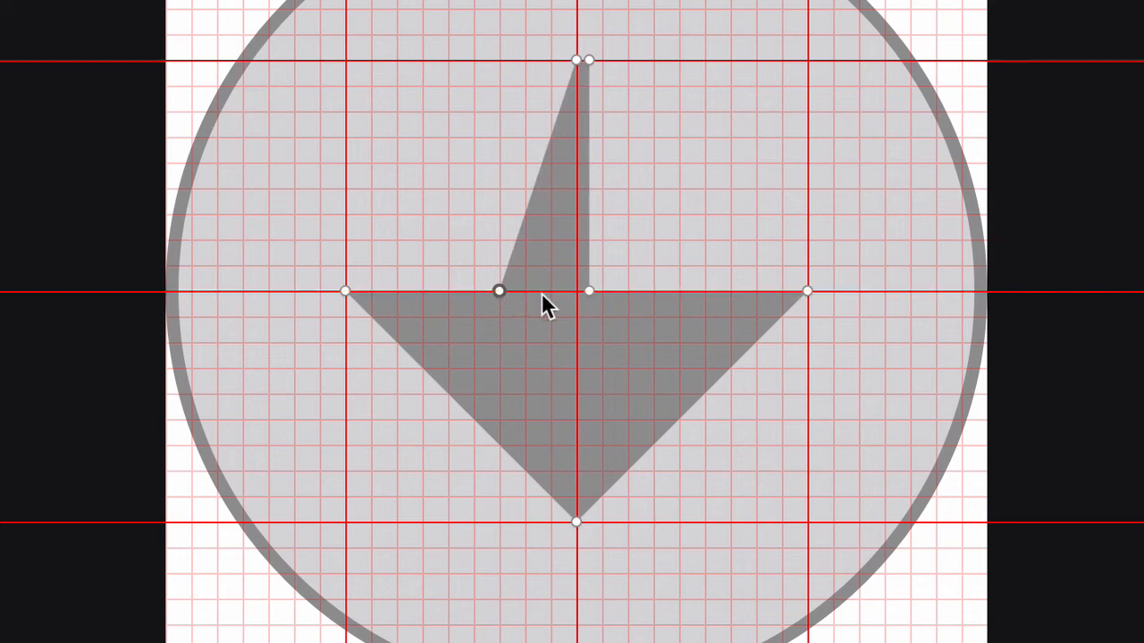
left_click(584, 287)
left_click_drag(584, 287, 653, 290)
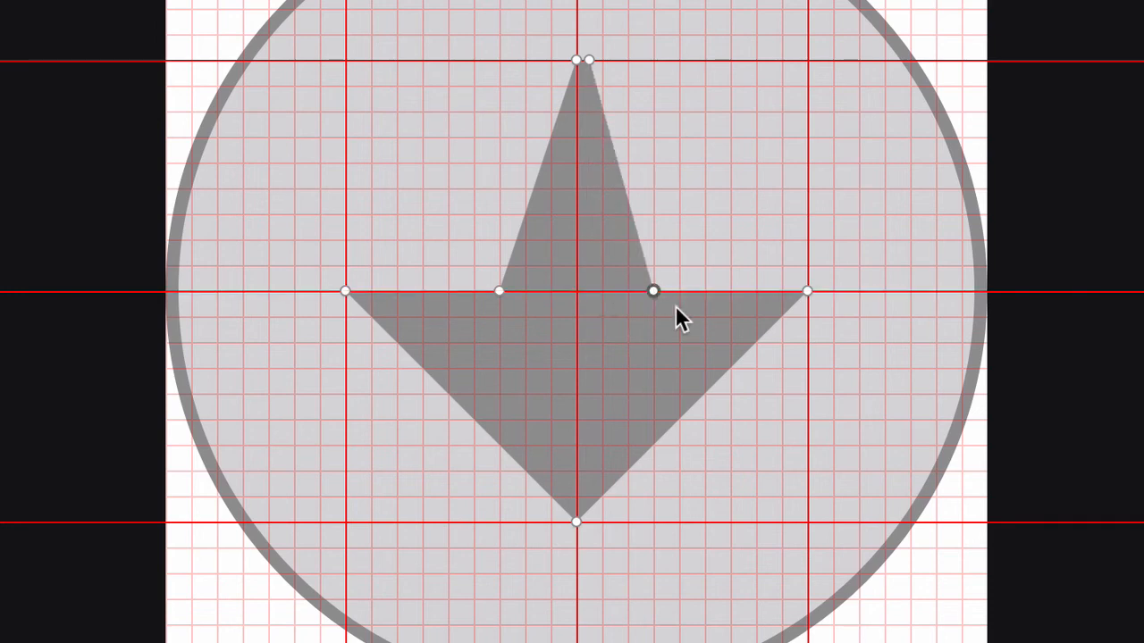
- Move the arrow shaft's two top points outward along the 14 guide, directly above the inner arrowhead points
left_click(577, 60)
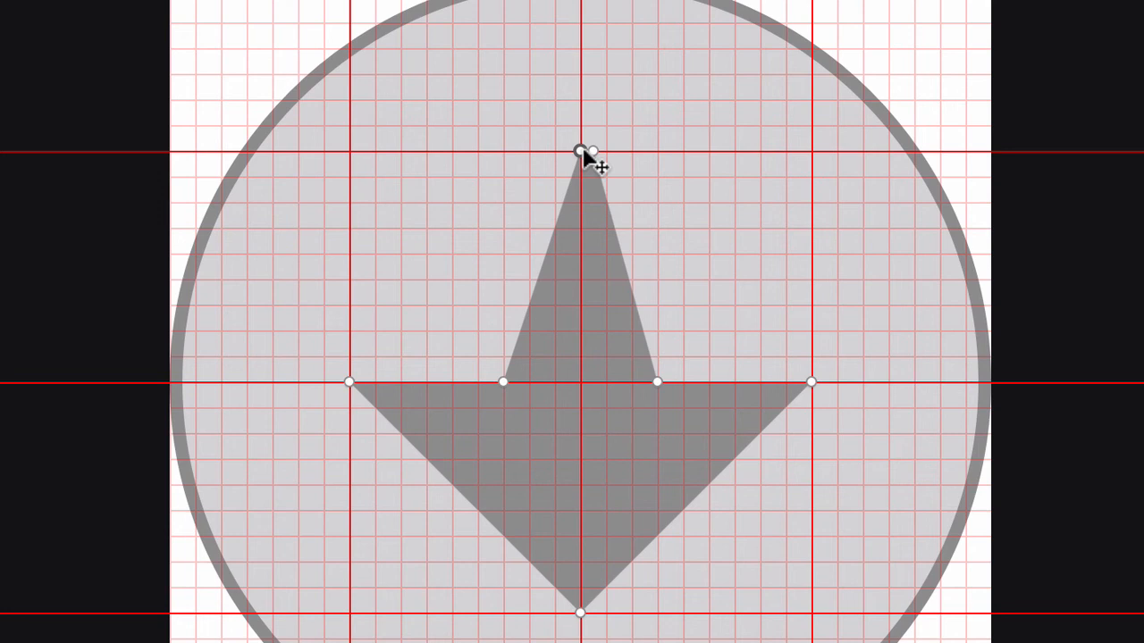
left_click_drag(581, 151, 502, 152)
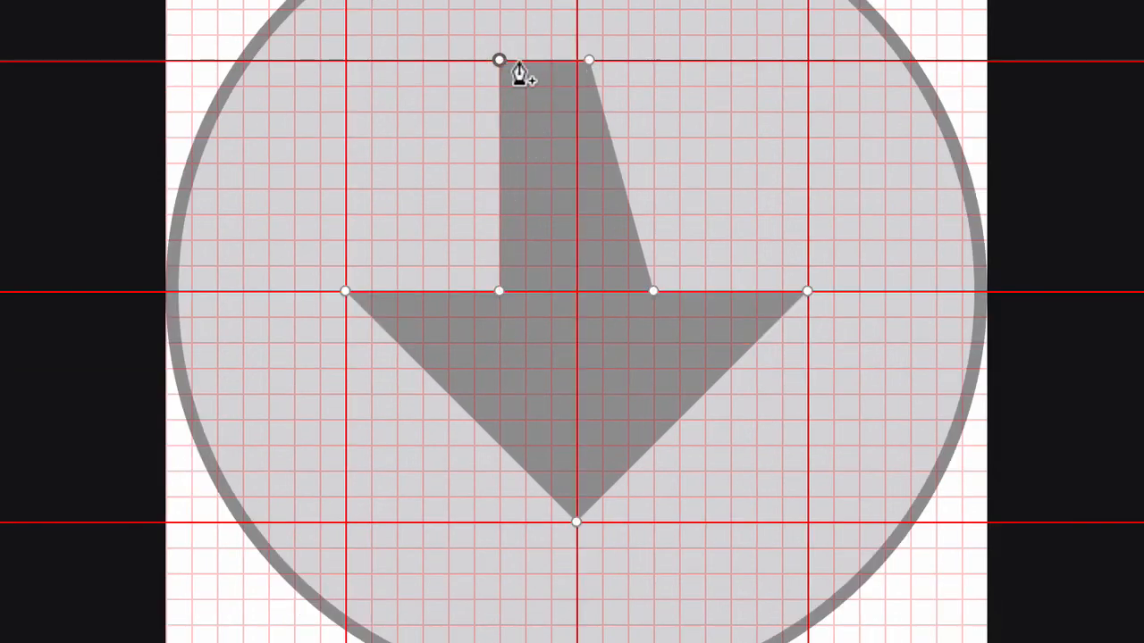
left_click_drag(590, 61, 652, 60)
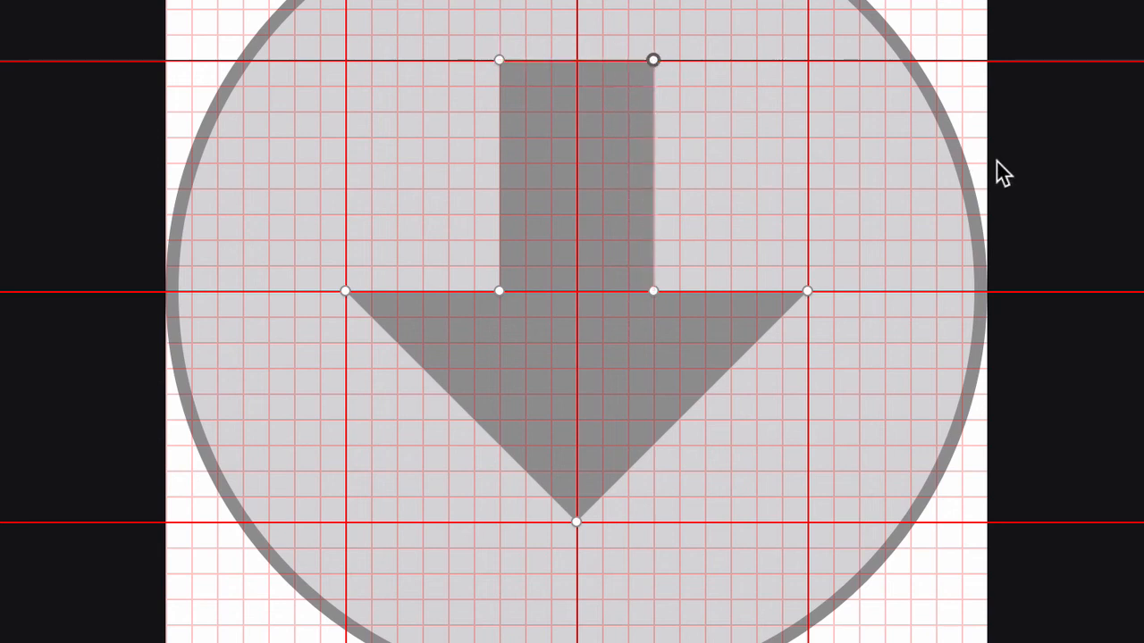
key("Escape")
key("Escape")
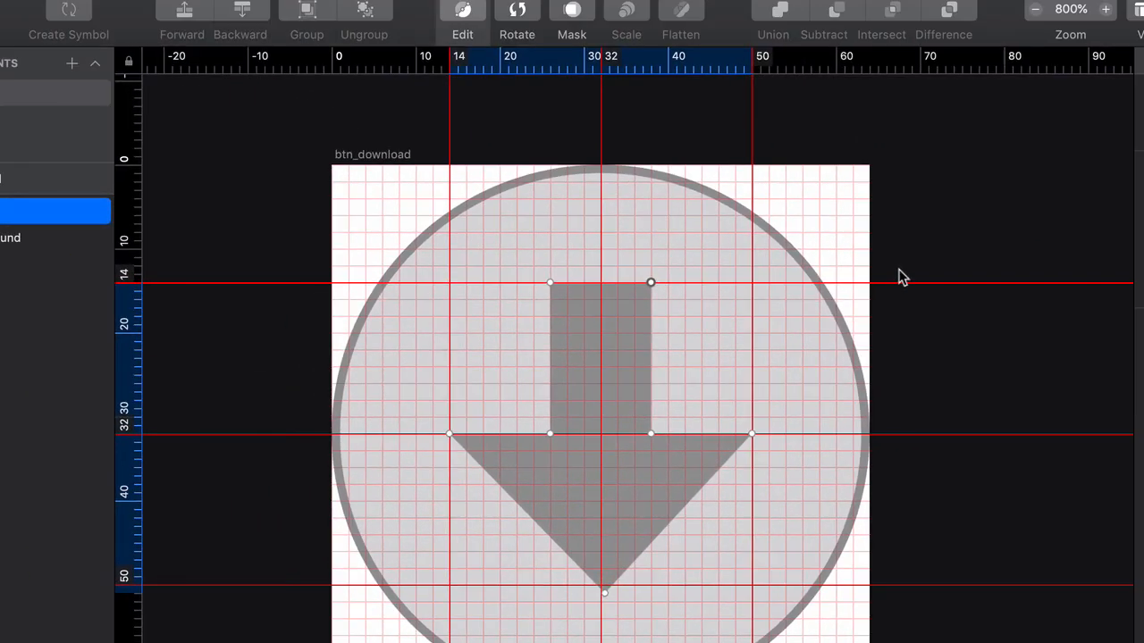
- Hide all guides and the grid, leave the arrow's point editing, and view the icon at 400%
left_click(1037, 9)
left_click(1037, 9)
left_click(1036, 9)
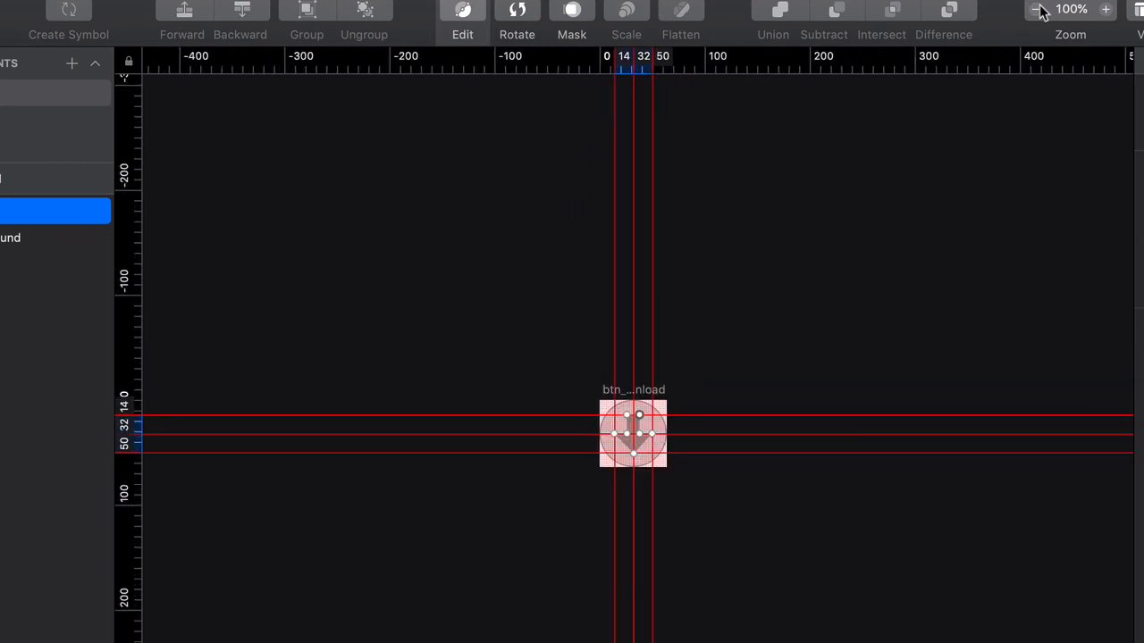
right_click(127, 365)
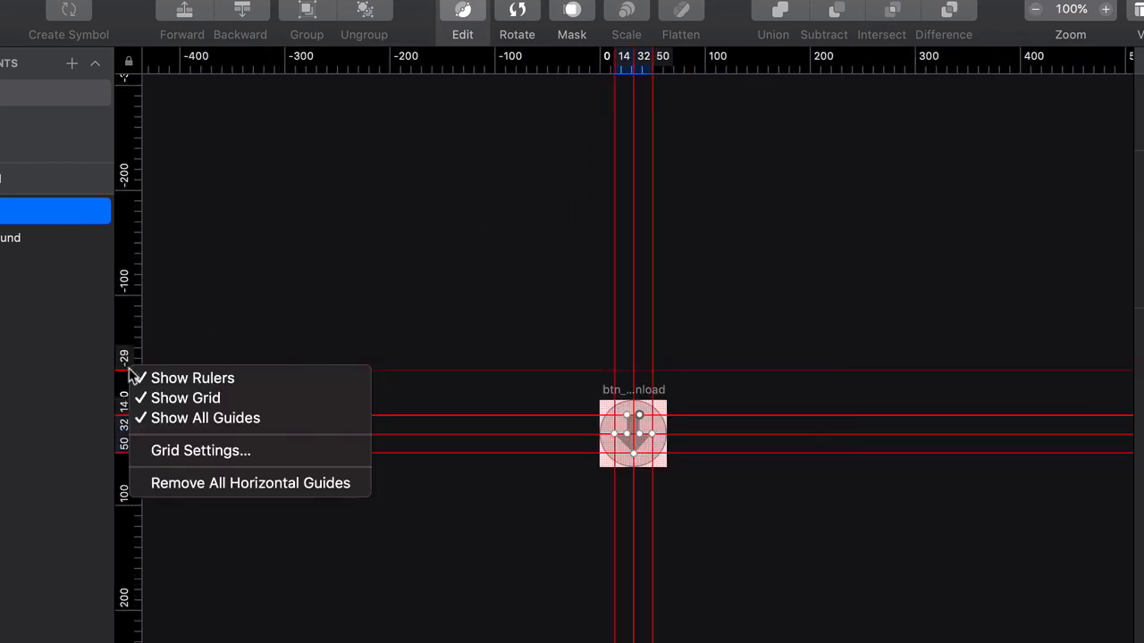
left_click(180, 420)
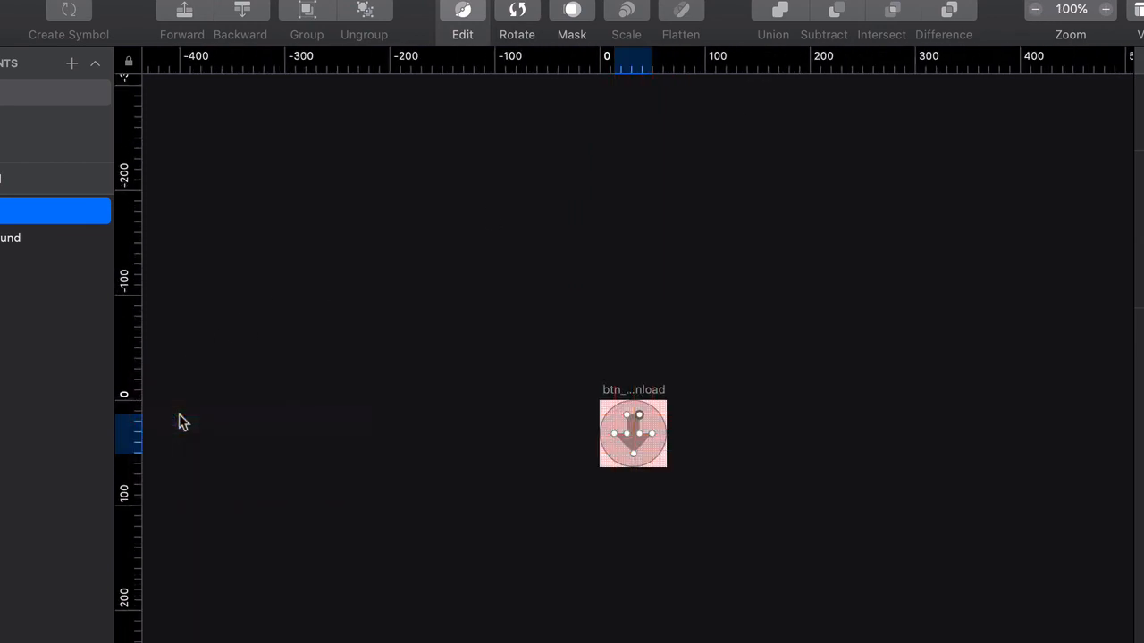
right_click(127, 369)
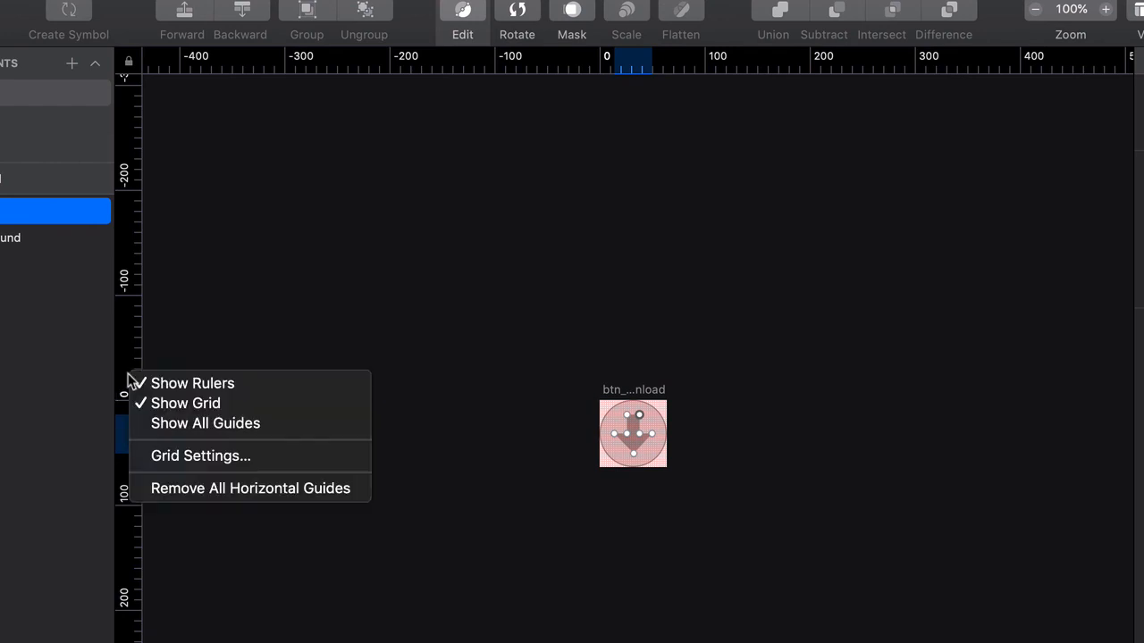
left_click(218, 409)
key("Escape")
key("Escape")
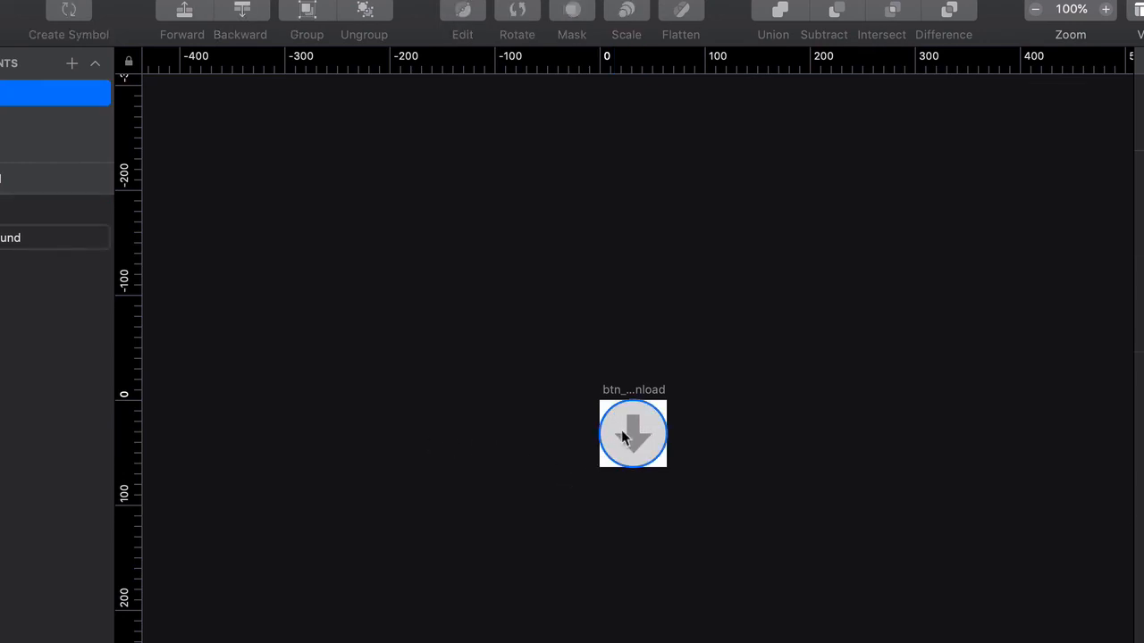
left_click(1107, 9)
left_click(1106, 9)
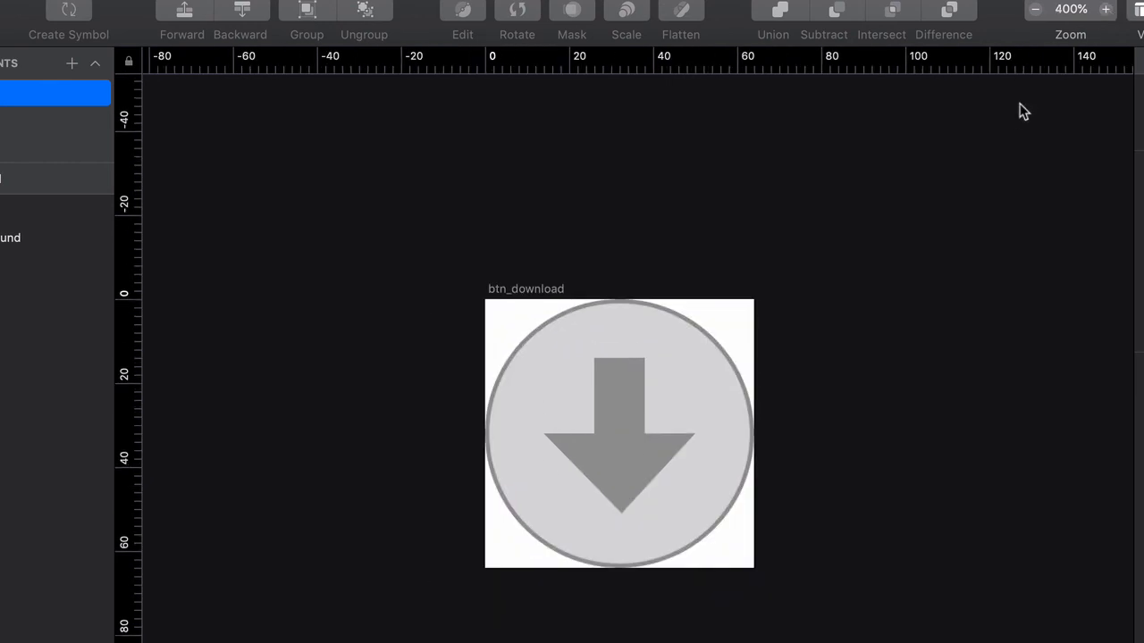